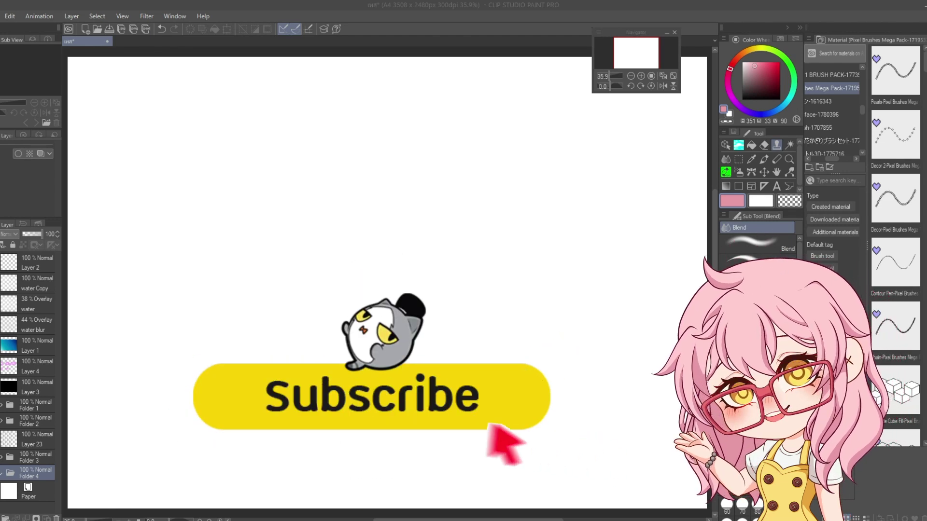
Load the Pearls brush from the Pixel Brushes Mega Pack with black as the colour and try a vertical stroke
mouse_move(921, 108)
left_mouse_down()
mouse_move(923, 187)
mouse_move(923, 67)
left_mouse_up()
left_click(777, 157)
left_click(776, 145)
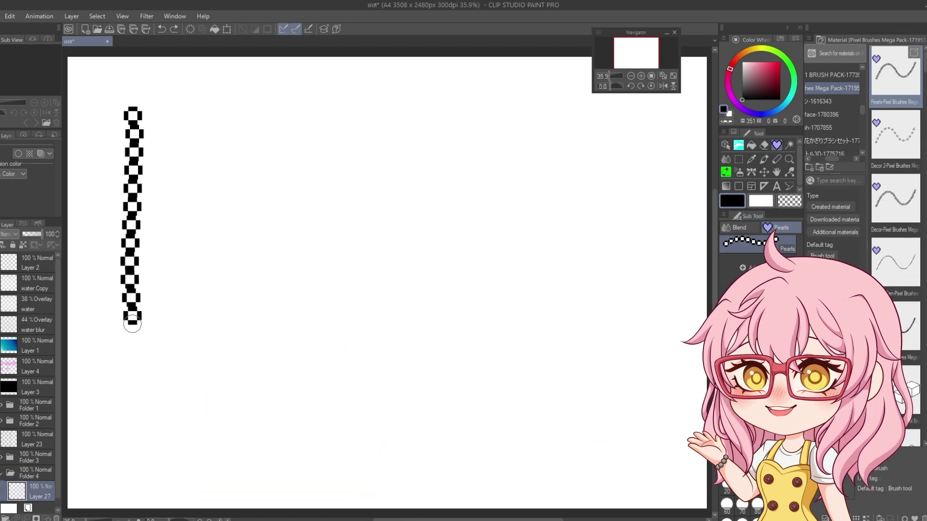
key("ctrl+z")
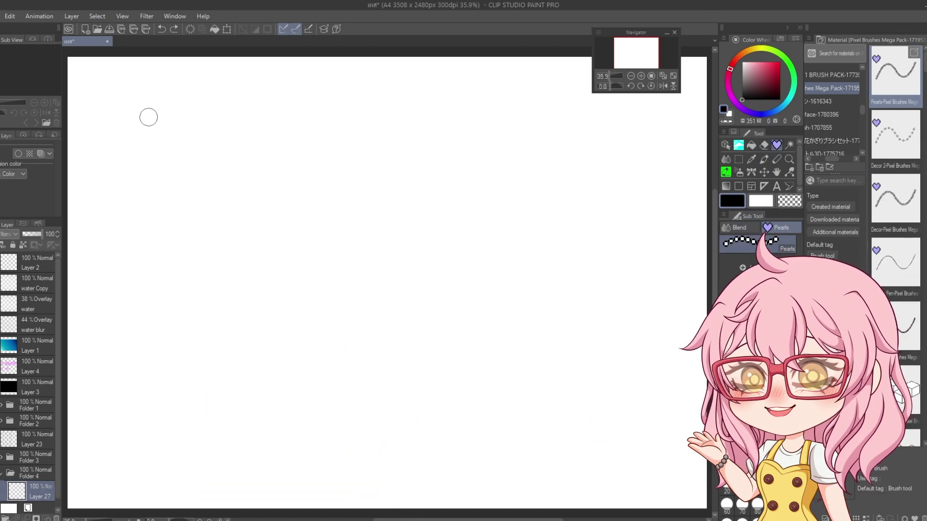
Try scattered single pearl stamps, undo them, and draw a vertical strand of pearls along the canvas's left edge
left_click(242, 272)
left_click(282, 175)
left_click(280, 135)
left_click(247, 117)
left_click(240, 89)
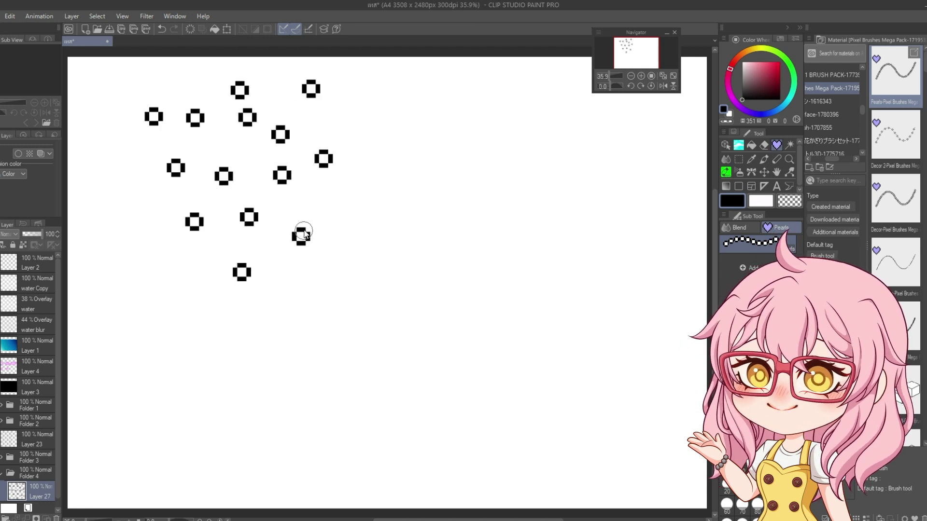
key("ctrl+z")
key("ctrl+z")
key("ctrl+z")
key("ctrl+z")
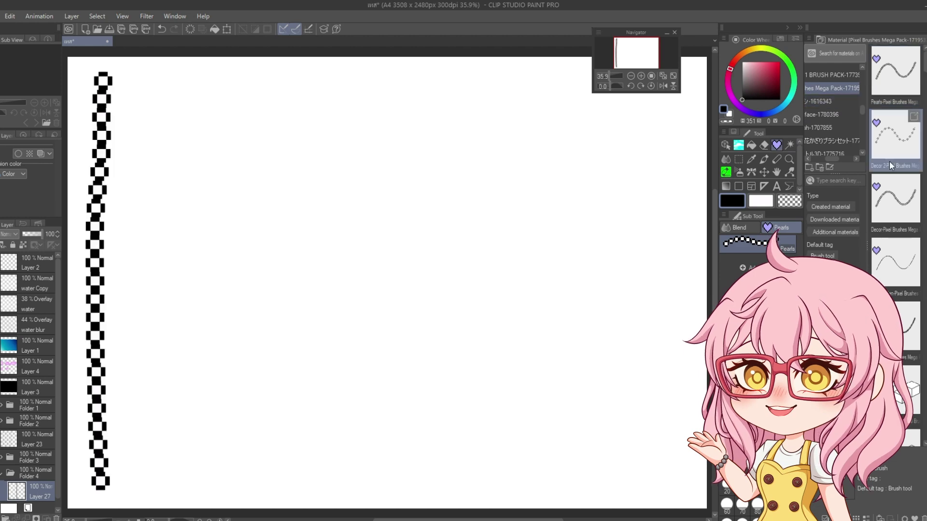
Draw a vertical line of diamonds and dots beside the pearl strand with the Decor 2 brush, replacing the first two tries
left_click_drag(152, 77, 153, 472)
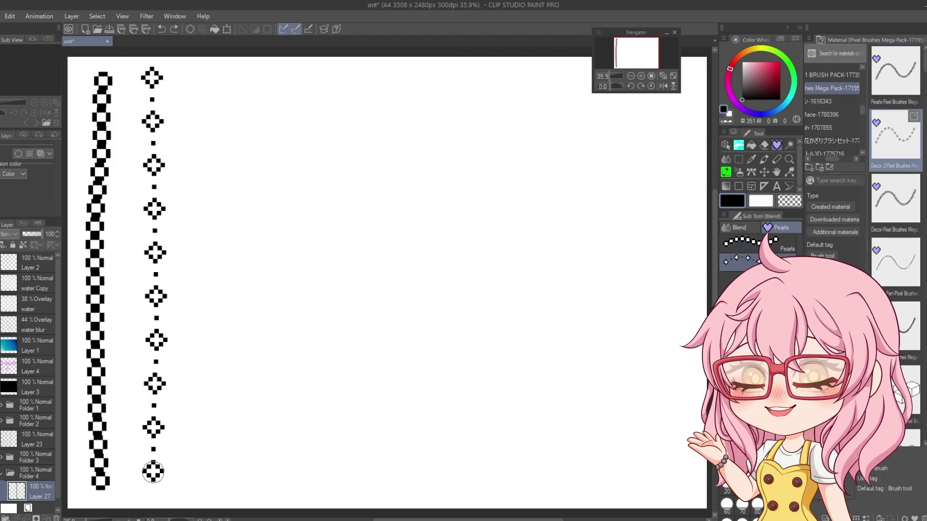
key("ctrl+z")
left_click_drag(143, 81, 143, 471)
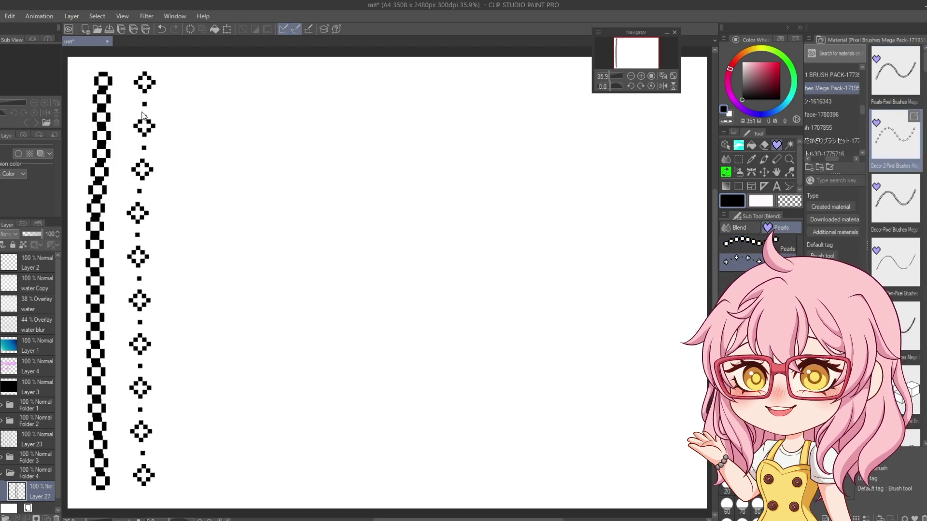
key("ctrl+z")
mouse_move(145, 82)
left_mouse_down()
mouse_move(151, 407)
mouse_move(142, 483)
left_mouse_up()
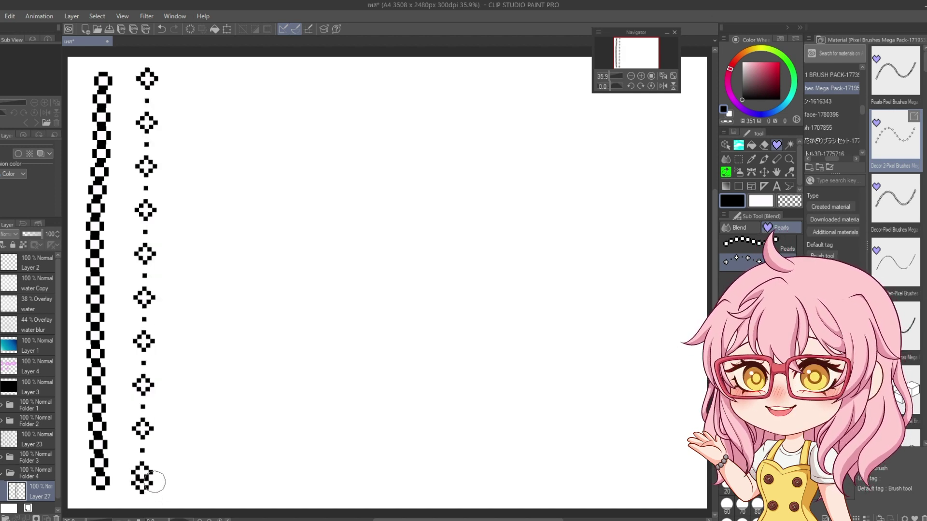
Draw a vertical chain of sparkles beside the diamond line with the Sparkle Big Fill brush
scroll(895, 160, "down", 3)
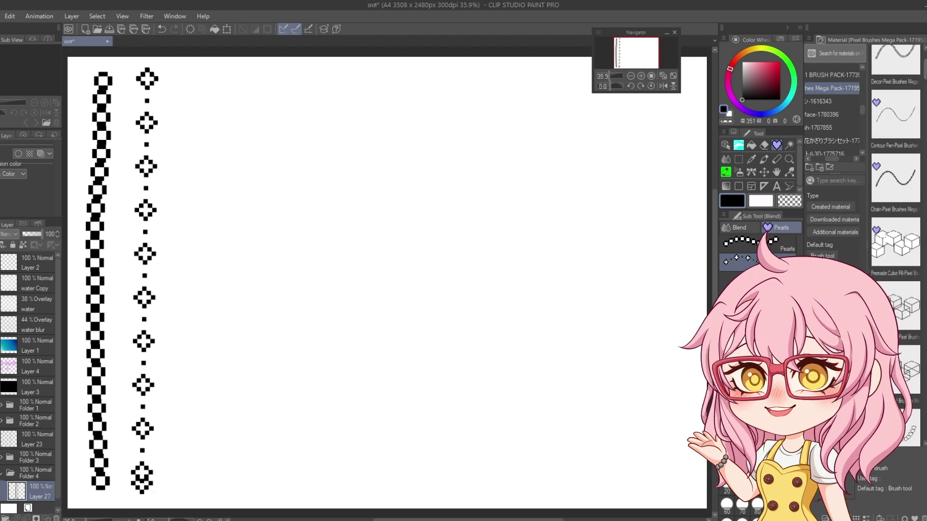
left_click_drag(926, 73, 925, 78)
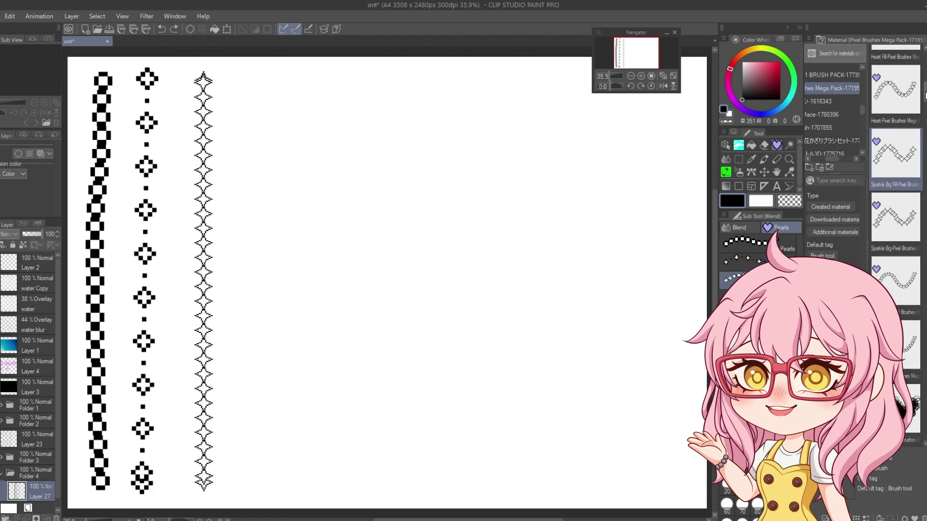
Try the 5 Percent brush's dot pattern on the empty canvas area and inspect it at 400% zoom
left_click_drag(925, 98, 924, 122)
left_click_drag(895, 163, 760, 282)
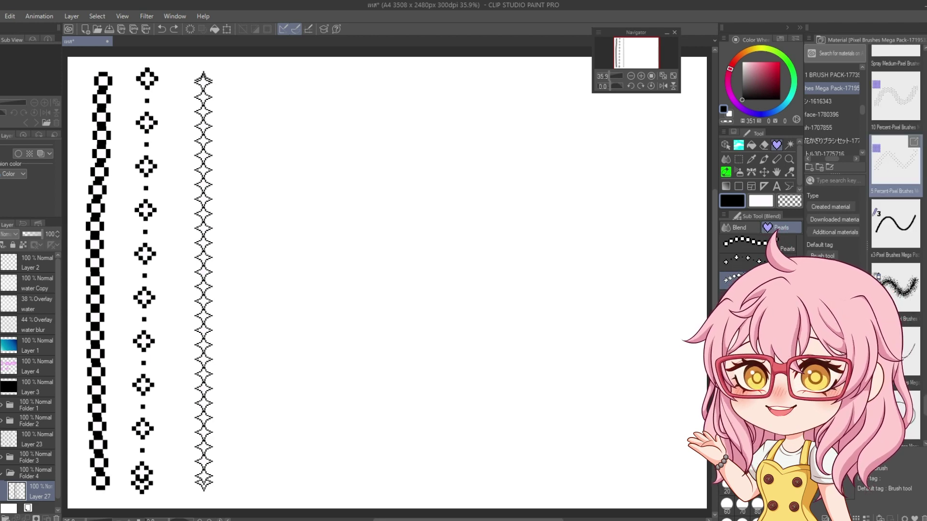
mouse_move(249, 73)
left_mouse_down()
mouse_move(245, 194)
mouse_move(289, 463)
mouse_move(382, 287)
left_mouse_up()
key("ctrl+z")
left_click_drag(295, 140, 301, 430)
left_click(641, 76)
left_click(641, 75)
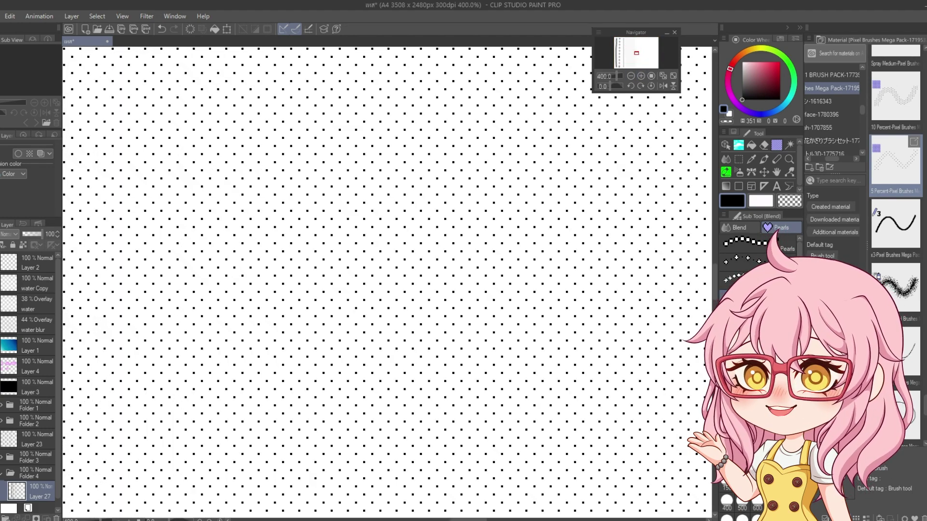
left_click_drag(298, 134, 350, 214)
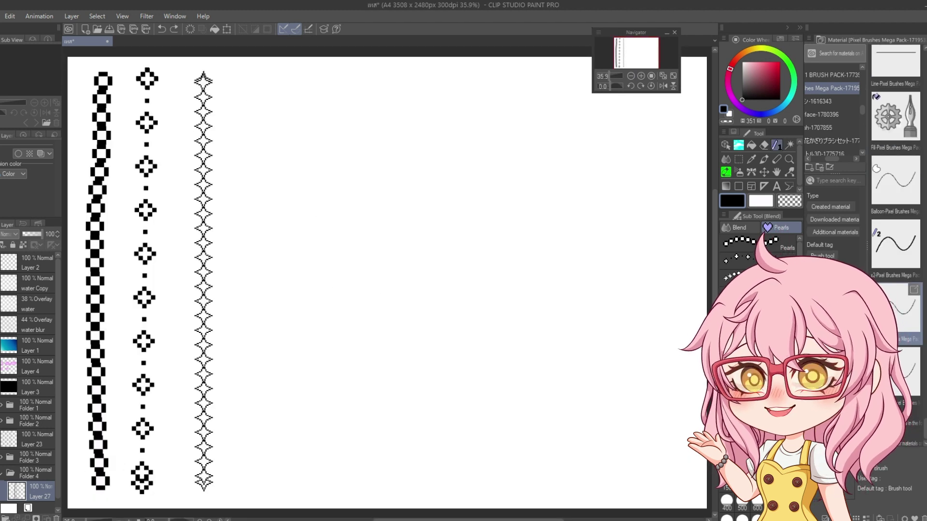
Paint a broken, thin pixel line beside the sparkle chain with the small pixel line brush, replacing the earlier tries
left_click_drag(251, 223, 251, 278)
key("ctrl+z")
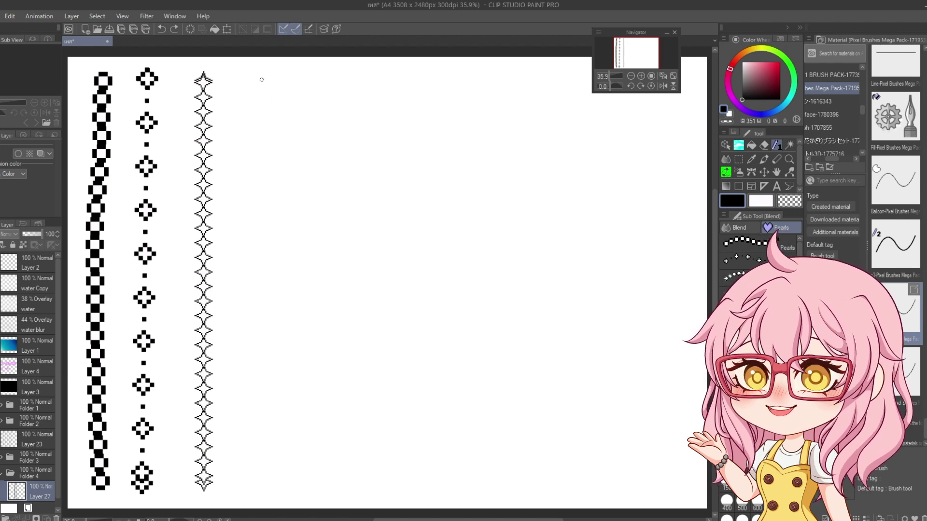
key("ctrl+z")
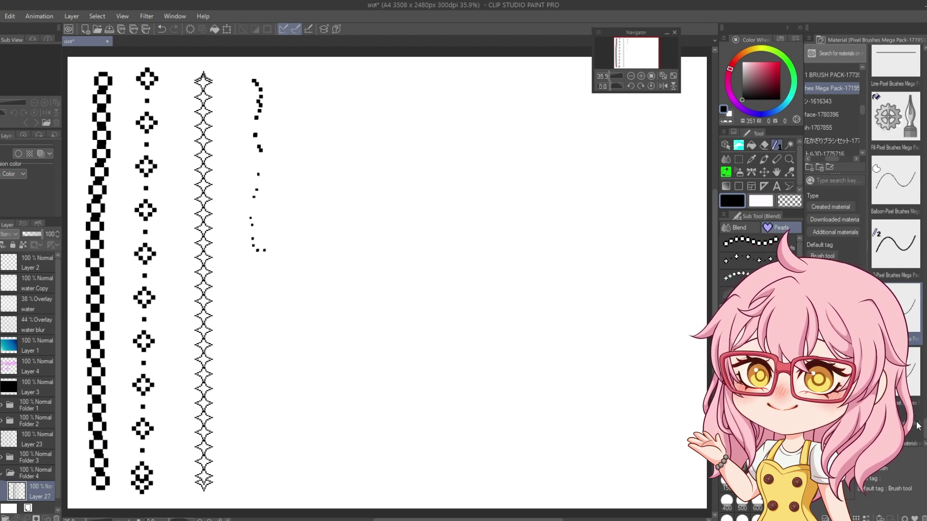
Try the Bricks Diagonal brush on the empty canvas area at a closer zoom
scroll(923, 430, "down", 10)
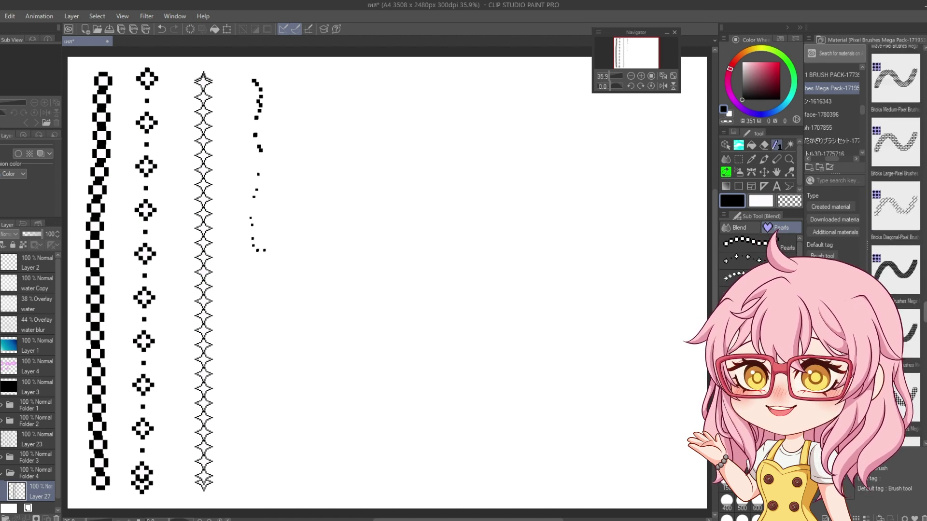
scroll(908, 287, "up", 2)
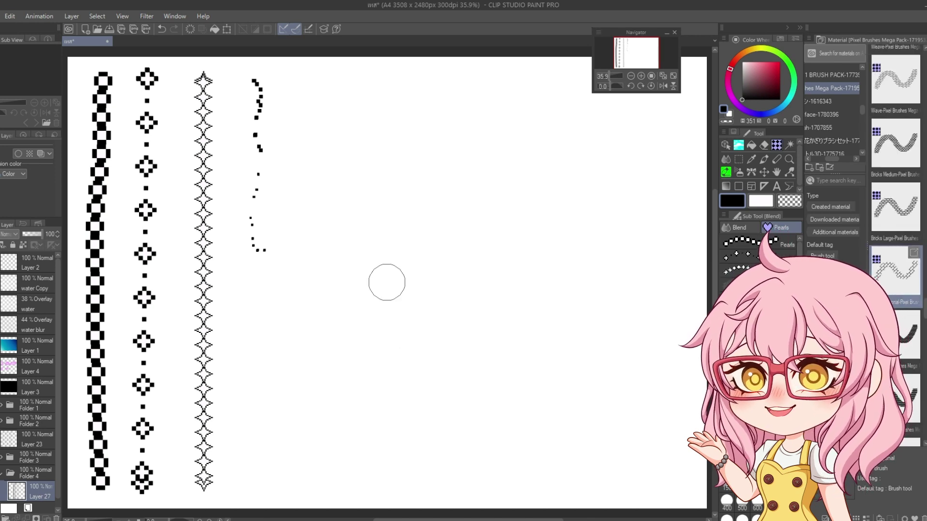
left_click(641, 75)
left_click(640, 76)
mouse_move(325, 232)
left_mouse_down()
mouse_move(347, 229)
mouse_move(315, 287)
mouse_move(383, 274)
mouse_move(388, 196)
mouse_move(368, 239)
mouse_move(330, 175)
mouse_move(297, 204)
mouse_move(270, 270)
mouse_move(273, 343)
mouse_move(365, 332)
mouse_move(419, 303)
mouse_move(462, 265)
mouse_move(482, 207)
mouse_move(232, 191)
mouse_move(215, 287)
mouse_move(315, 379)
mouse_move(439, 368)
left_mouse_up()
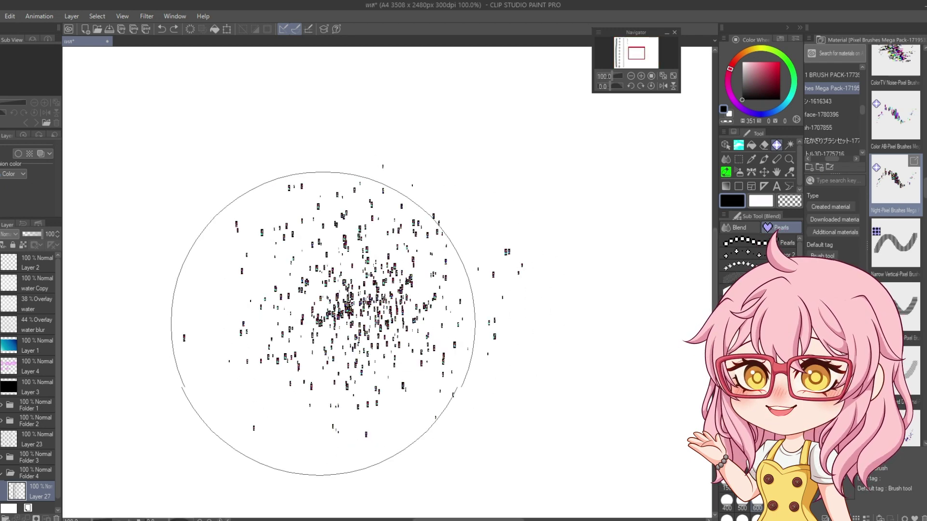
Try scattering dark glitch particles with the Night brush at 100% zoom and undo the strokes
mouse_move(324, 325)
left_mouse_down()
mouse_move(417, 268)
mouse_move(244, 290)
mouse_move(446, 293)
left_mouse_up()
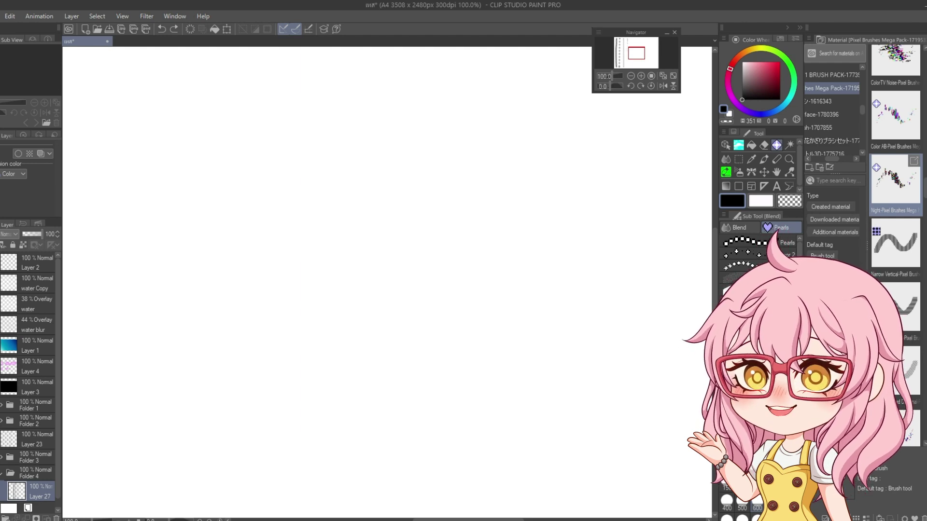
mouse_move(376, 256)
left_mouse_down()
mouse_move(387, 271)
mouse_move(579, 248)
mouse_move(196, 320)
mouse_move(232, 299)
left_mouse_up()
left_click(673, 76)
key("ctrl+z")
Paint a wide horizontal band of coloured glitch bars across the canvas with the Color AB brush
left_click_drag(325, 313, 315, 321)
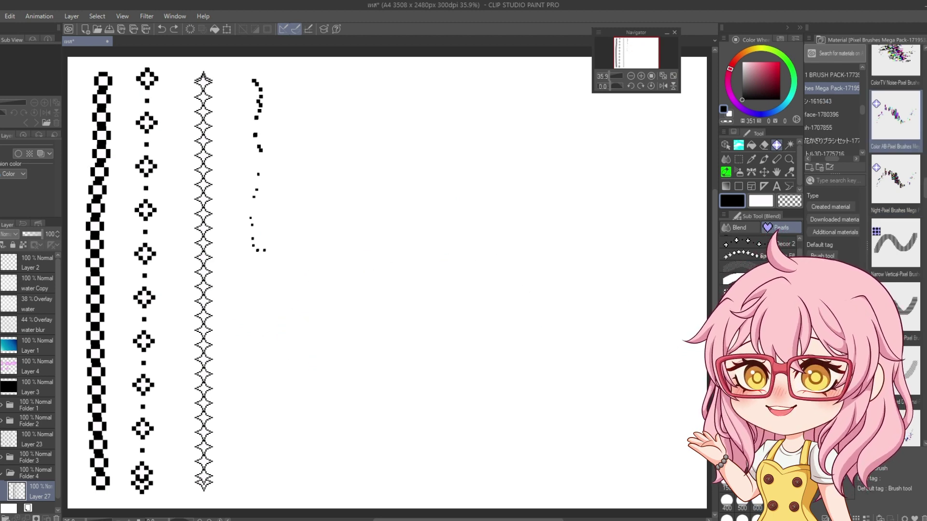
key("ctrl+z")
mouse_move(459, 256)
left_mouse_down()
mouse_move(366, 273)
mouse_move(333, 298)
mouse_move(421, 293)
mouse_move(331, 306)
mouse_move(486, 306)
mouse_move(512, 290)
mouse_move(462, 289)
left_mouse_up()
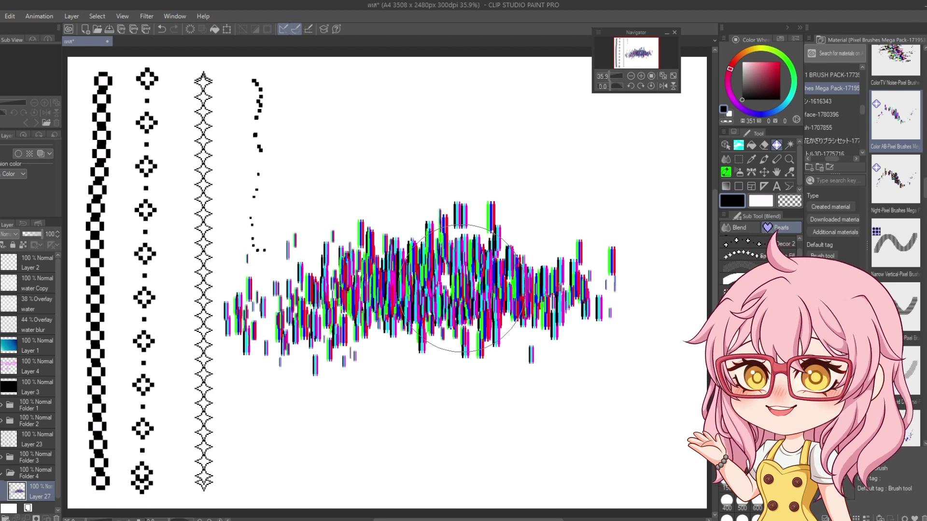
mouse_move(462, 289)
left_mouse_down()
mouse_move(589, 280)
mouse_move(311, 352)
mouse_move(224, 310)
mouse_move(550, 239)
left_mouse_up()
Pick the Narrow Horizontal brush from the Pixel Brushes Mega Pack
scroll(901, 229, "down", 5)
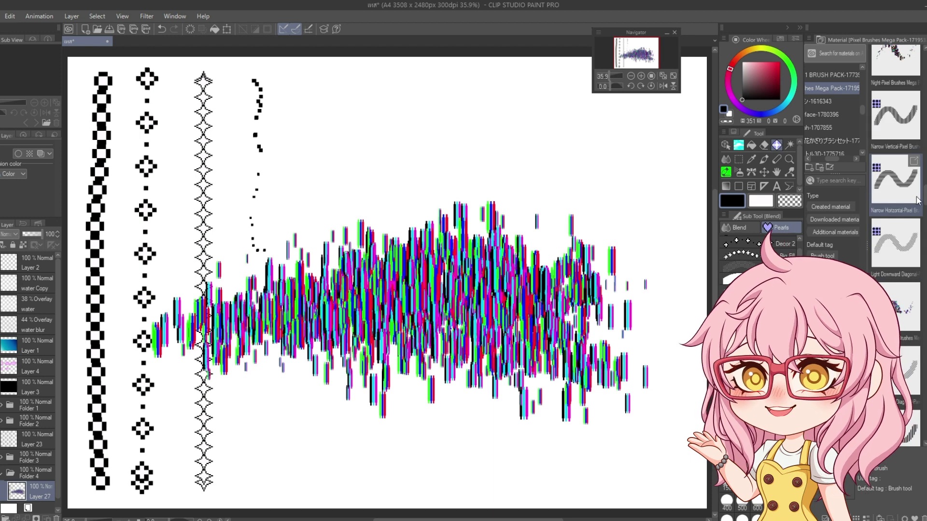
scroll(901, 229, "down", 3)
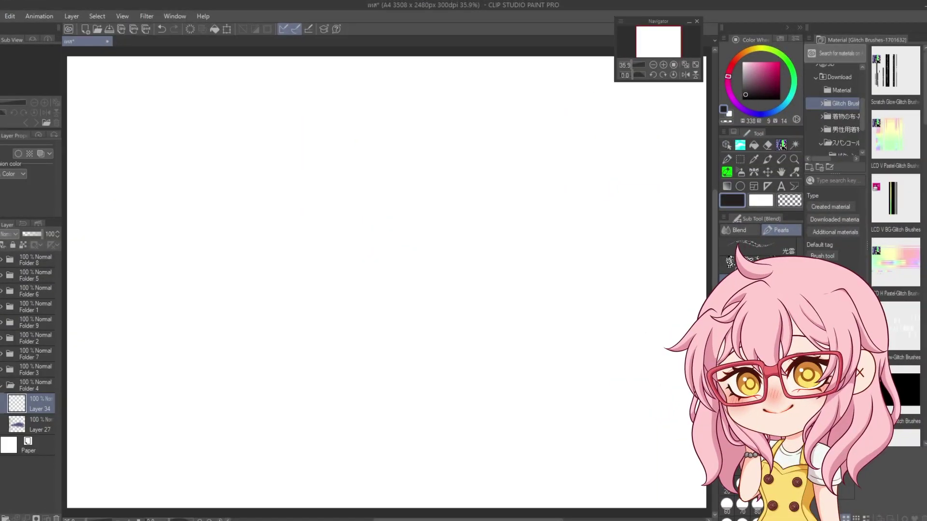
Try the LCD V Pastel glitch brush by covering the canvas with vertical rainbow streaks, and undo the strokes
mouse_move(173, 236)
left_mouse_down()
mouse_move(394, 260)
mouse_move(550, 333)
mouse_move(590, 292)
mouse_move(155, 190)
mouse_move(447, 153)
mouse_move(125, 225)
left_mouse_up()
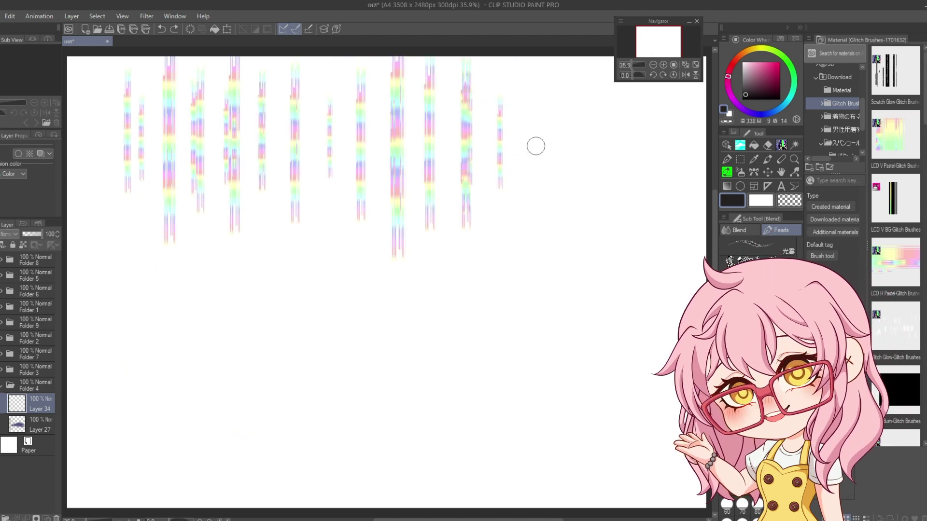
mouse_move(534, 145)
left_mouse_down()
mouse_move(512, 241)
mouse_move(150, 317)
mouse_move(355, 331)
mouse_move(521, 367)
mouse_move(302, 145)
mouse_move(219, 166)
mouse_move(407, 149)
mouse_move(458, 175)
left_mouse_up()
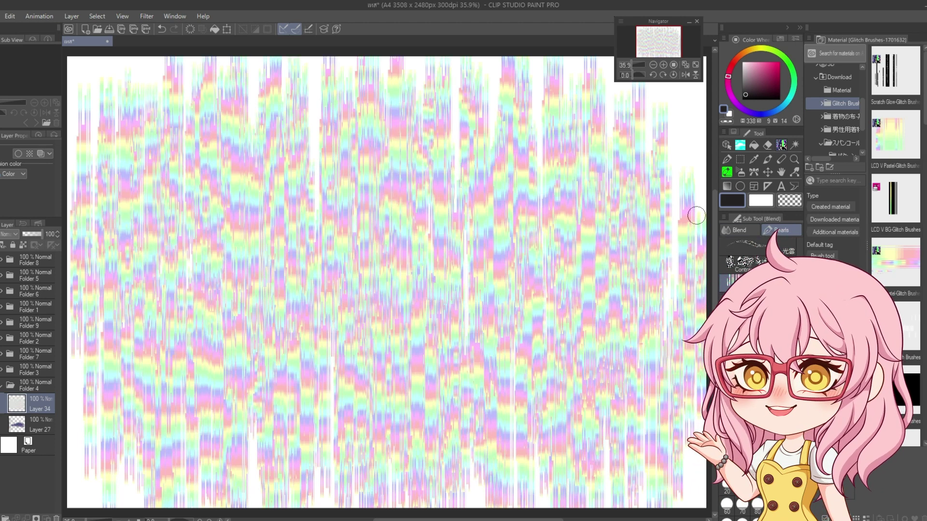
key("ctrl+z")
key("ctrl+z")
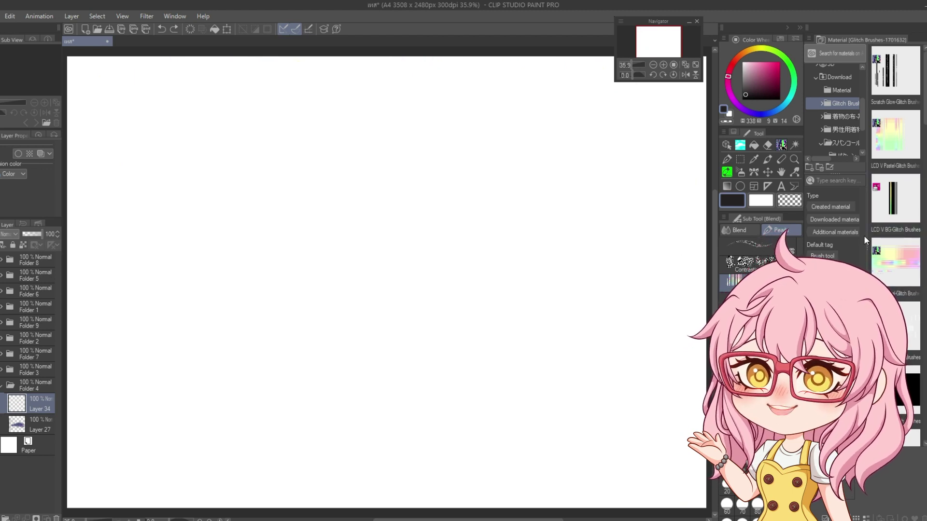
mouse_move(649, 195)
left_mouse_down()
mouse_move(269, 366)
mouse_move(338, 483)
mouse_move(472, 290)
mouse_move(188, 242)
mouse_move(276, 205)
mouse_move(300, 208)
left_mouse_up()
key("ctrl+z")
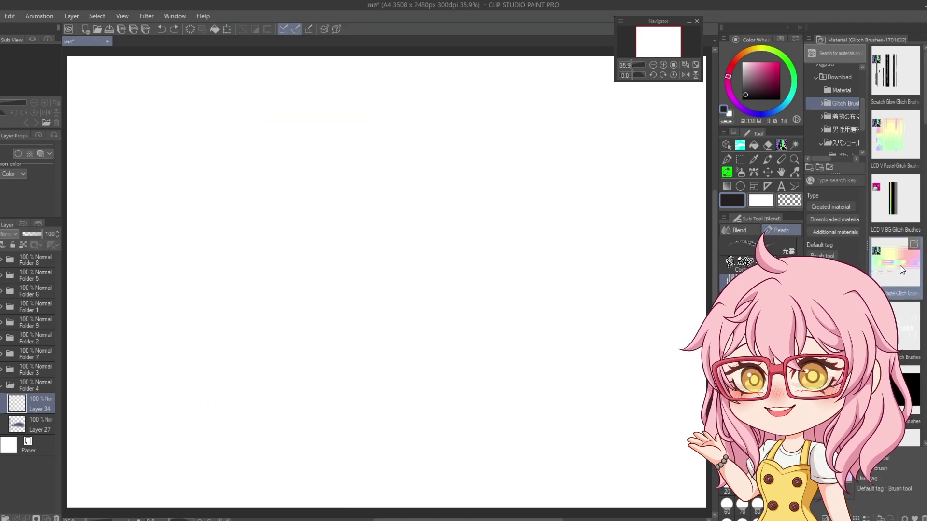
Cover the canvas with overlapping horizontal and vertical rainbow streaks using the LCD H Pastel and LCD V Pastel brushes
mouse_move(410, 316)
left_mouse_down()
mouse_move(473, 136)
mouse_move(533, 174)
left_mouse_up()
key("ctrl+z")
mouse_move(391, 269)
left_mouse_down()
mouse_move(532, 327)
mouse_move(243, 324)
mouse_move(194, 425)
left_mouse_up()
mouse_move(569, 263)
left_mouse_down()
mouse_move(480, 434)
mouse_move(327, 291)
mouse_move(106, 180)
mouse_move(586, 143)
left_mouse_up()
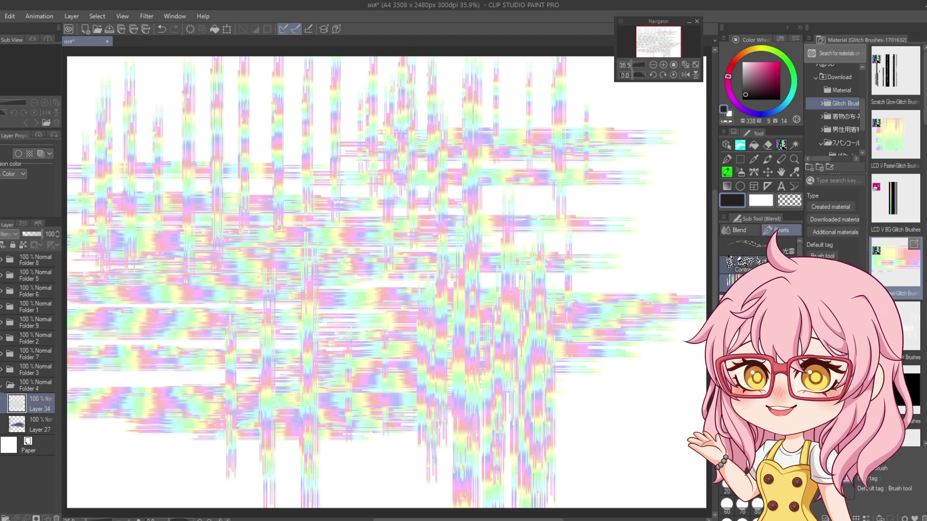
mouse_move(614, 224)
left_mouse_down()
mouse_move(497, 422)
mouse_move(333, 252)
left_mouse_up()
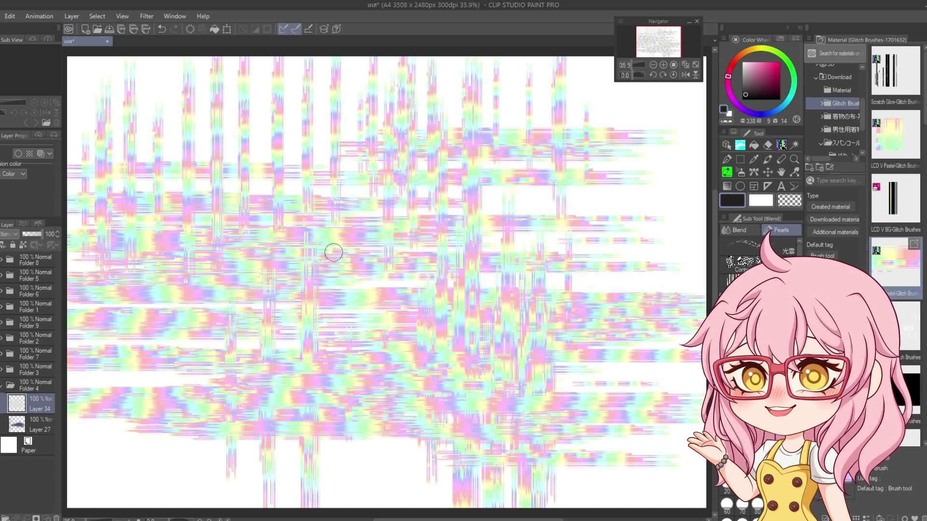
Add a new empty layer above the pastel glitch layer
left_click(11, 429)
key("ctrl+shift+n")
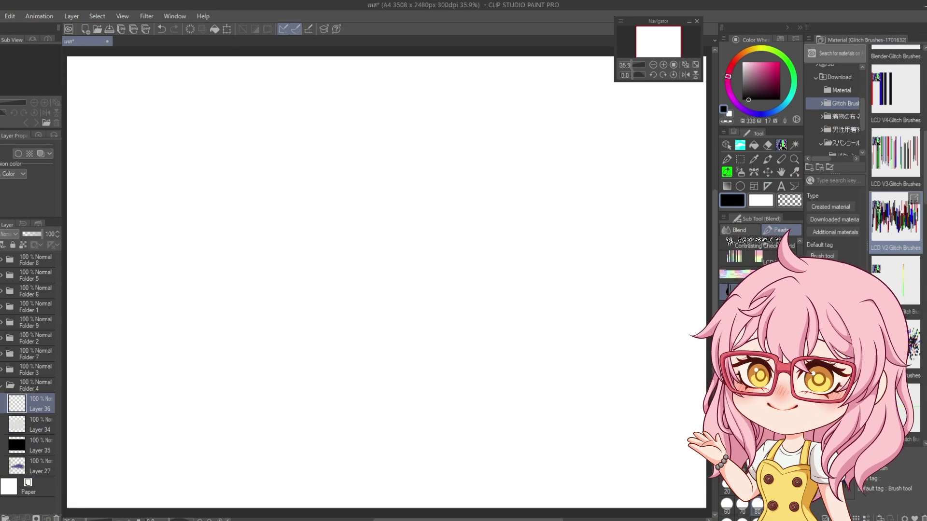
Try the LCD V2 glitch brush in broad strokes across the new layer and undo them
mouse_move(628, 240)
left_mouse_down()
mouse_move(258, 408)
mouse_move(613, 213)
mouse_move(140, 256)
mouse_move(429, 249)
left_mouse_up()
mouse_move(272, 336)
left_mouse_down()
mouse_move(385, 353)
mouse_move(397, 344)
left_mouse_up()
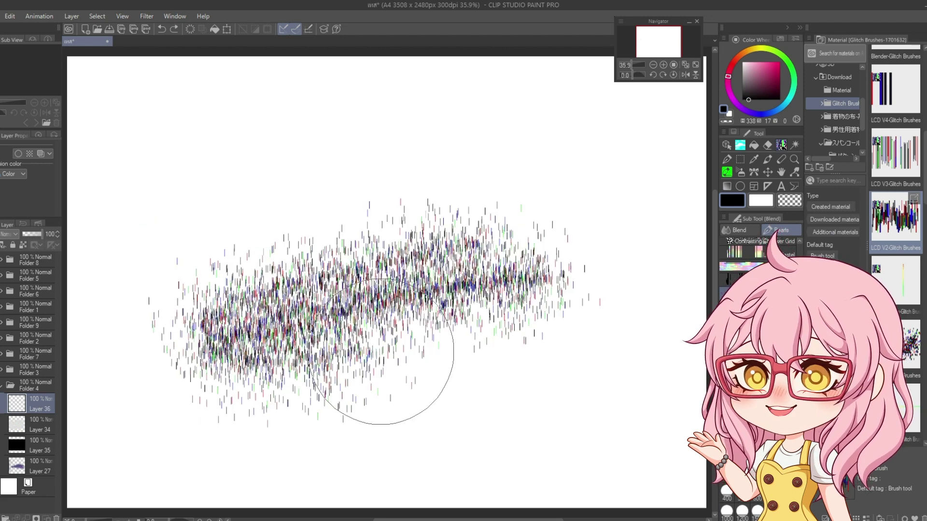
key("ctrl+z")
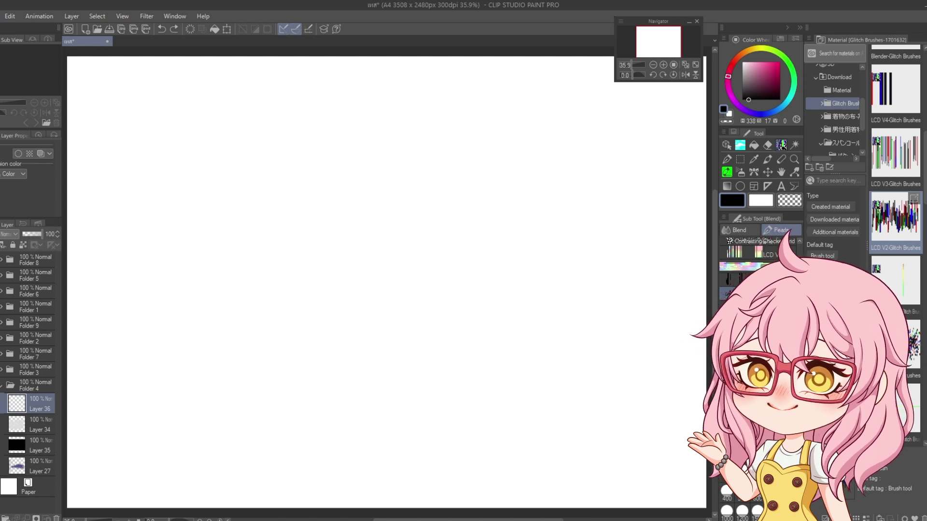
left_click_drag(203, 328, 481, 369)
mouse_move(627, 217)
left_mouse_down()
mouse_move(528, 208)
mouse_move(145, 228)
mouse_move(238, 414)
mouse_move(586, 213)
mouse_move(383, 114)
mouse_move(425, 197)
left_mouse_up()
key("ctrl+z")
key("ctrl+z")
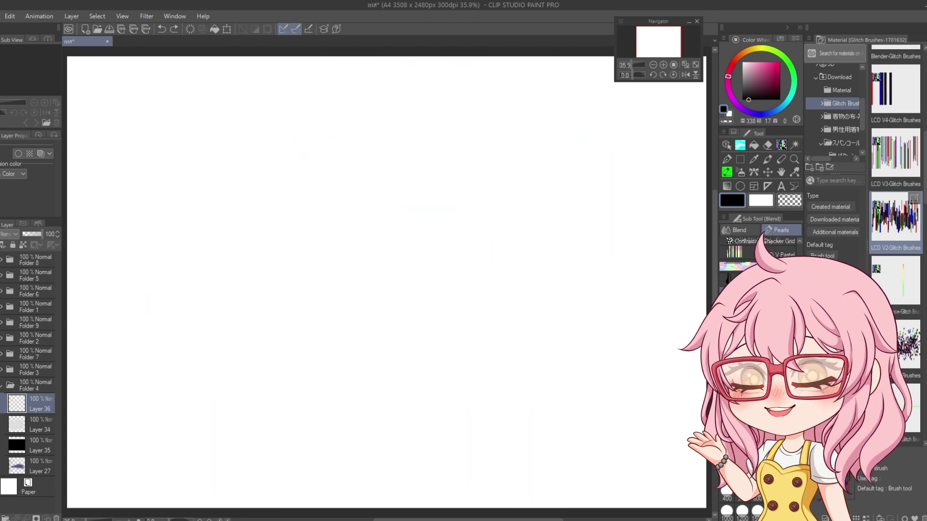
Paint a folded, curving stroke of red, green and blue noise across the canvas centre with the glitch noise brush
mouse_move(628, 289)
left_mouse_down()
mouse_move(491, 317)
mouse_move(109, 275)
mouse_move(620, 285)
left_mouse_up()
mouse_move(910, 345)
left_mouse_down()
mouse_move(306, 369)
mouse_move(518, 296)
left_mouse_up()
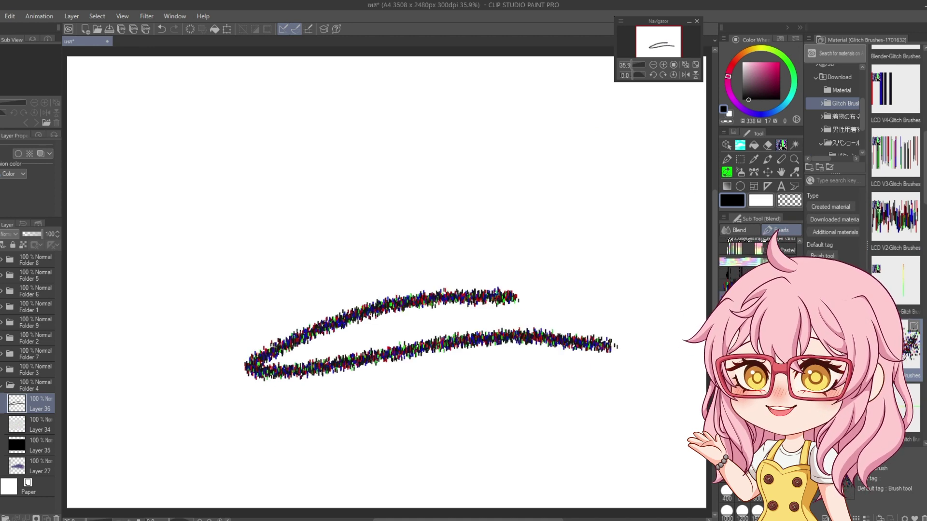
Try thicker looping and vertical strokes with the same glitch noise brush and undo them
mouse_move(642, 260)
left_mouse_down()
mouse_move(234, 289)
mouse_move(622, 203)
mouse_move(476, 360)
left_mouse_up()
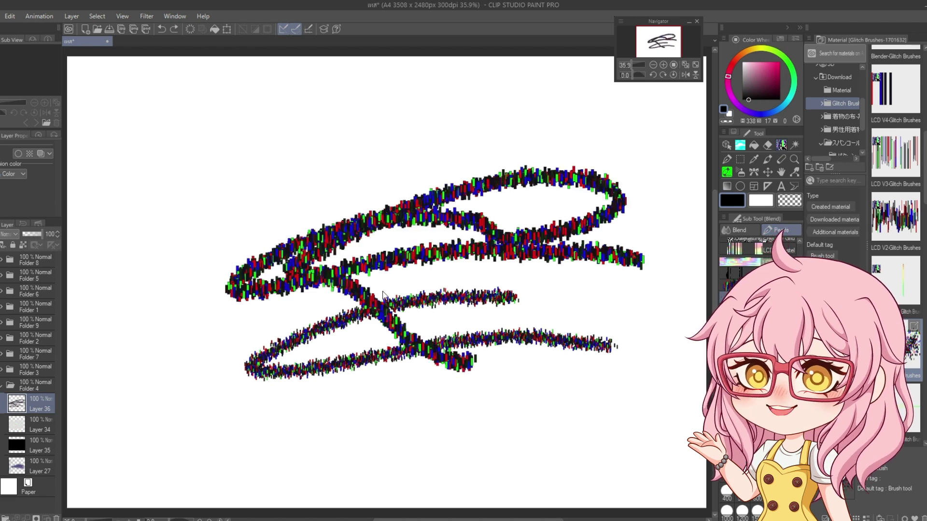
key("ctrl+z")
mouse_move(491, 211)
left_mouse_down()
mouse_move(181, 258)
mouse_move(485, 278)
mouse_move(496, 357)
left_mouse_up()
key("ctrl+z")
scroll(894, 303, "down", 5)
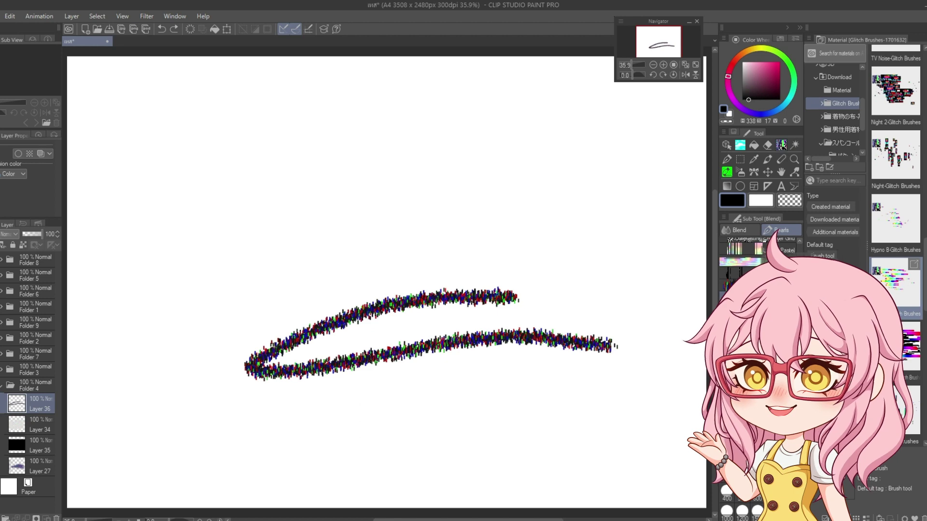
Try the Hypno A glitch brush in a few strokes across the canvas and clear the layer
left_click_drag(568, 173, 560, 311)
key("ctrl+z")
mouse_move(502, 213)
left_mouse_down()
mouse_move(493, 383)
mouse_move(331, 246)
left_mouse_up()
key("Delete")
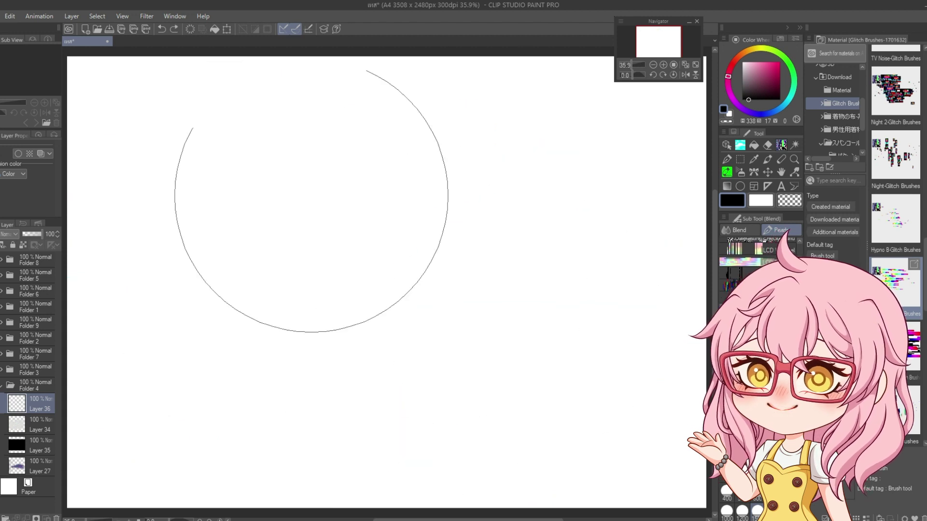
Browse the downloaded Glitch Brushes 2 materials and add the blocky green and magenta glitch brush to the Pearls sub tool group
left_click(832, 77)
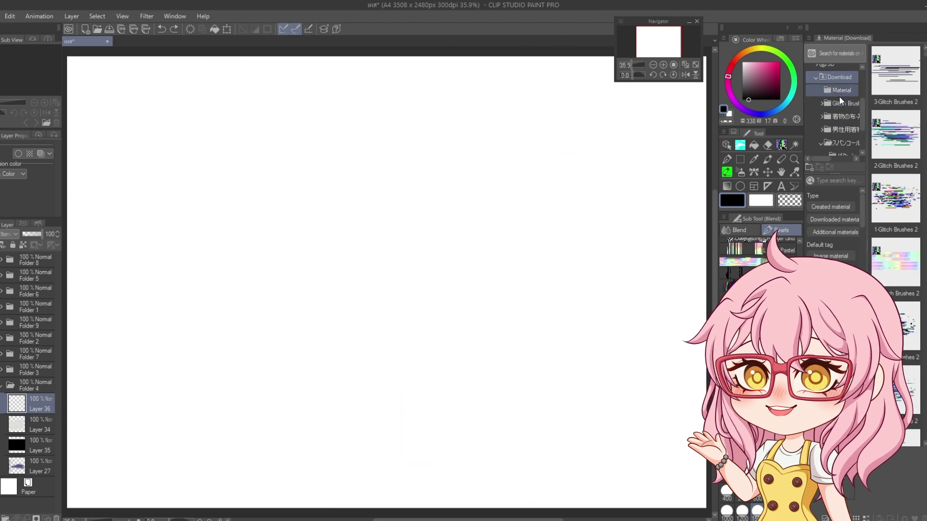
left_click(839, 101)
left_click(865, 149)
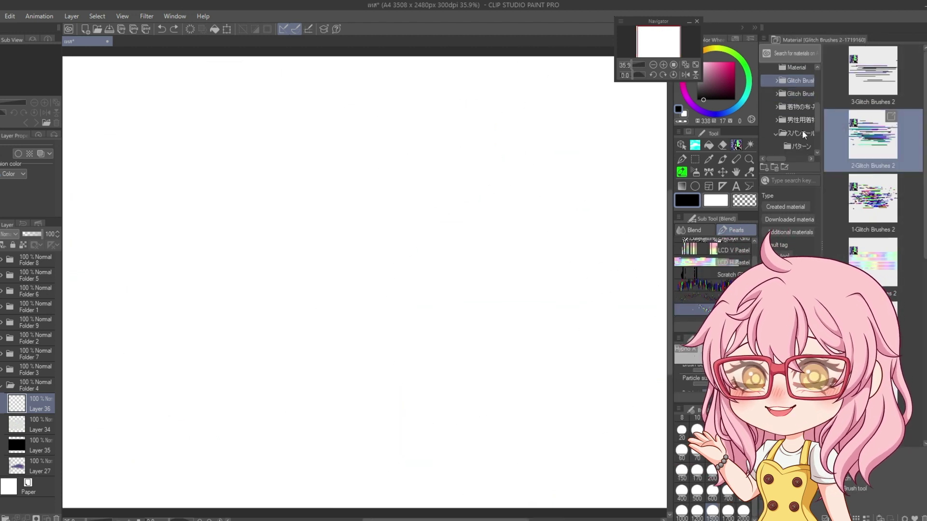
left_click(882, 274)
scroll(893, 292, "up", 6)
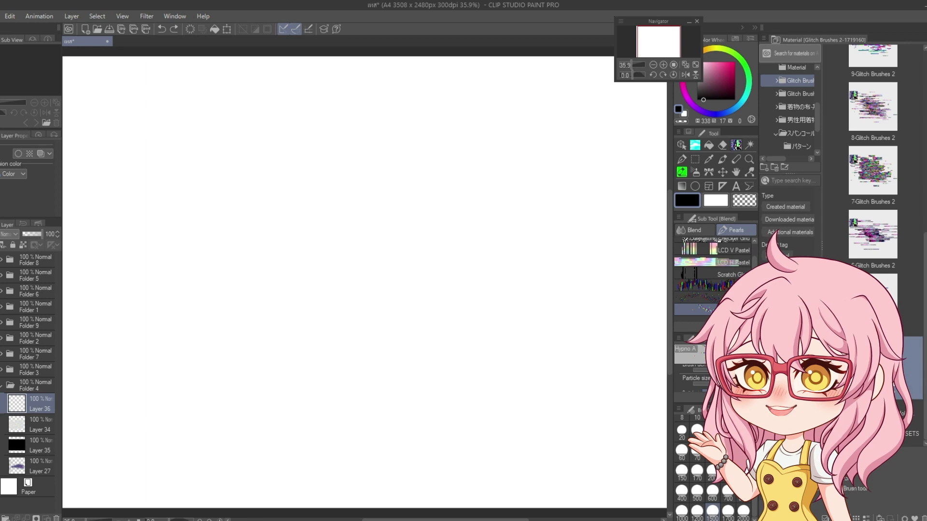
scroll(873, 193, "down", 6)
scroll(873, 193, "up", 6)
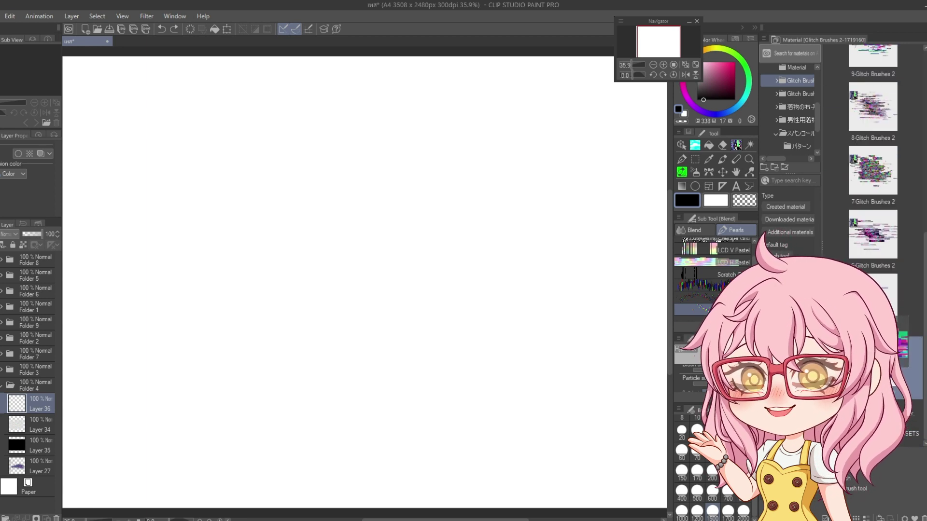
left_click_drag(884, 342, 714, 295)
Try the blocky green and magenta glitch brush and the thin horizontal-line glitch brush in broad strokes and remove the strokes
mouse_move(506, 309)
left_mouse_down()
mouse_move(455, 366)
mouse_move(192, 347)
mouse_move(384, 387)
left_mouse_up()
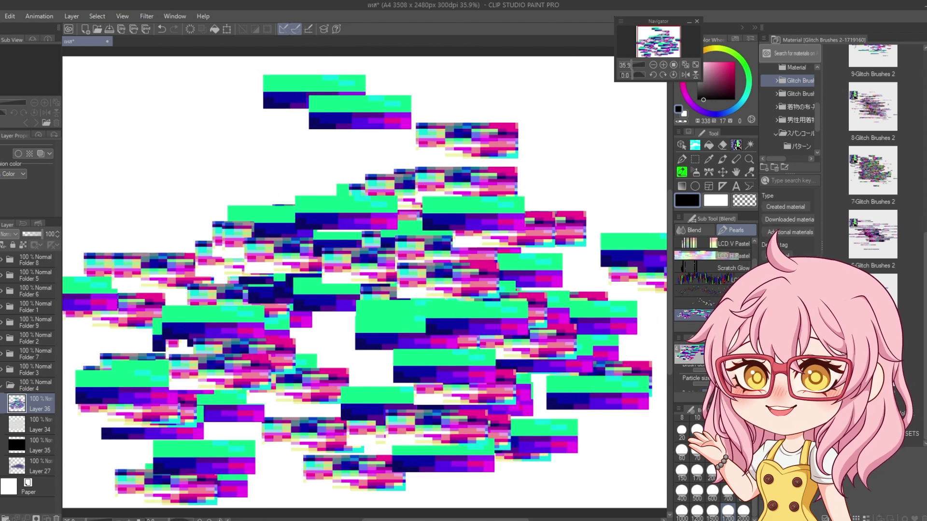
mouse_move(620, 173)
left_mouse_down()
mouse_move(248, 207)
mouse_move(203, 338)
mouse_move(558, 414)
mouse_move(464, 232)
mouse_move(538, 166)
left_mouse_up()
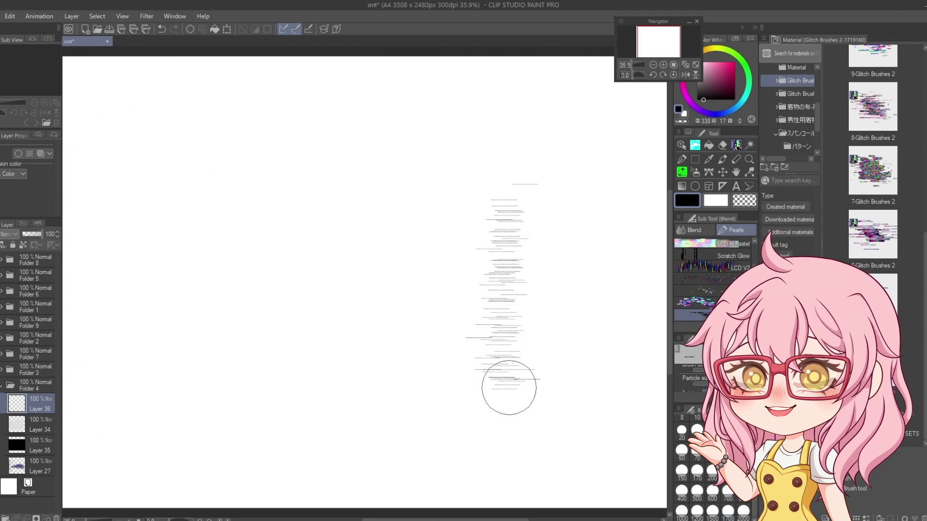
left_click_drag(507, 385, 409, 410)
key("ctrl+z")
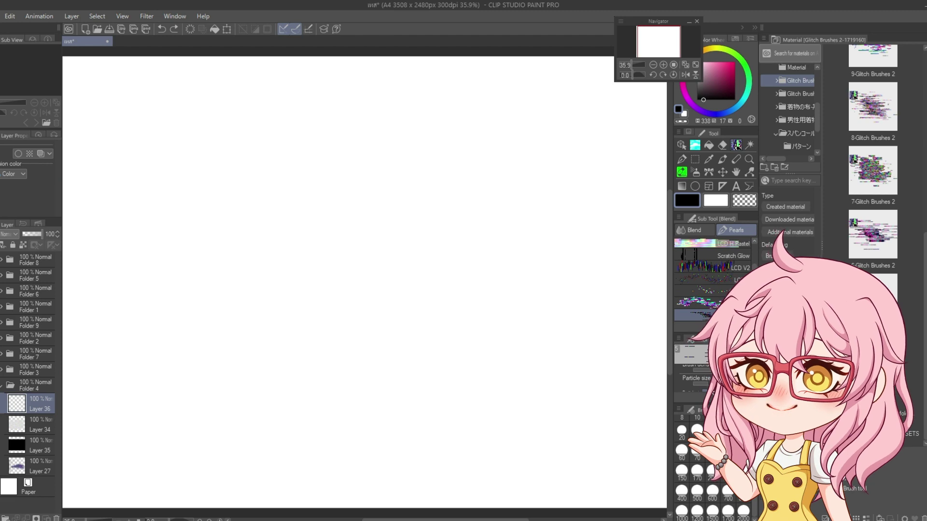
mouse_move(628, 290)
left_mouse_down()
mouse_move(542, 379)
mouse_move(480, 342)
left_mouse_up()
key("ctrl+z")
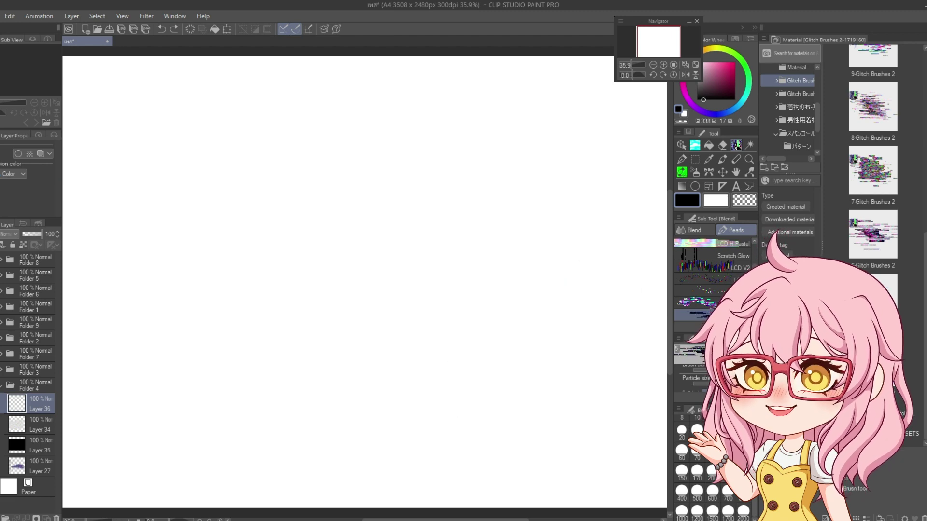
Paint broad streaks with the horizontal-line glitch brush, and on a new layer paint with the multicoloured dark glitch brush
mouse_move(603, 289)
left_mouse_down()
mouse_move(253, 246)
mouse_move(334, 77)
mouse_move(439, 135)
mouse_move(138, 317)
mouse_move(245, 480)
mouse_move(559, 472)
mouse_move(622, 309)
mouse_move(540, 311)
mouse_move(496, 165)
mouse_move(207, 196)
mouse_move(430, 333)
mouse_move(202, 237)
mouse_move(179, 202)
left_mouse_up()
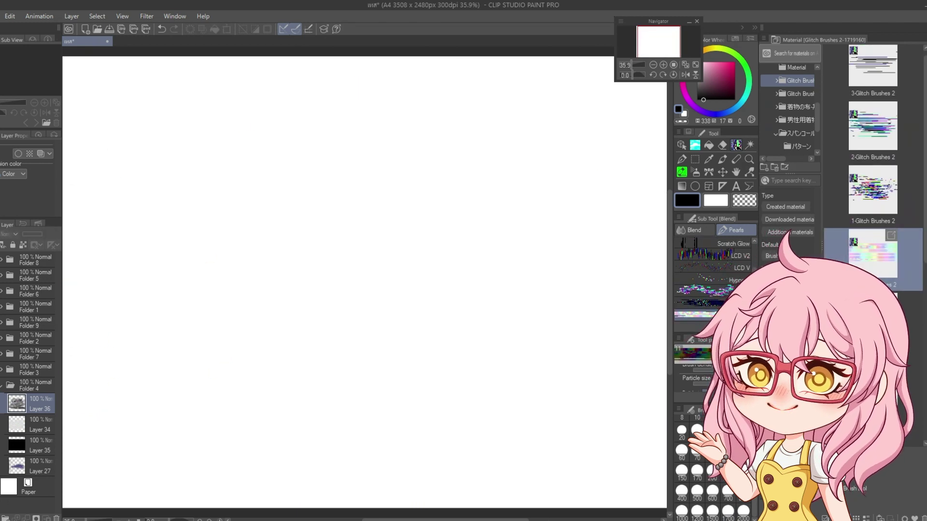
key("ctrl+shift+n")
mouse_move(231, 235)
left_mouse_down()
mouse_move(268, 410)
mouse_move(473, 199)
mouse_move(528, 453)
mouse_move(528, 401)
mouse_move(547, 456)
mouse_move(567, 204)
mouse_move(356, 136)
mouse_move(410, 236)
mouse_move(352, 314)
left_mouse_up()
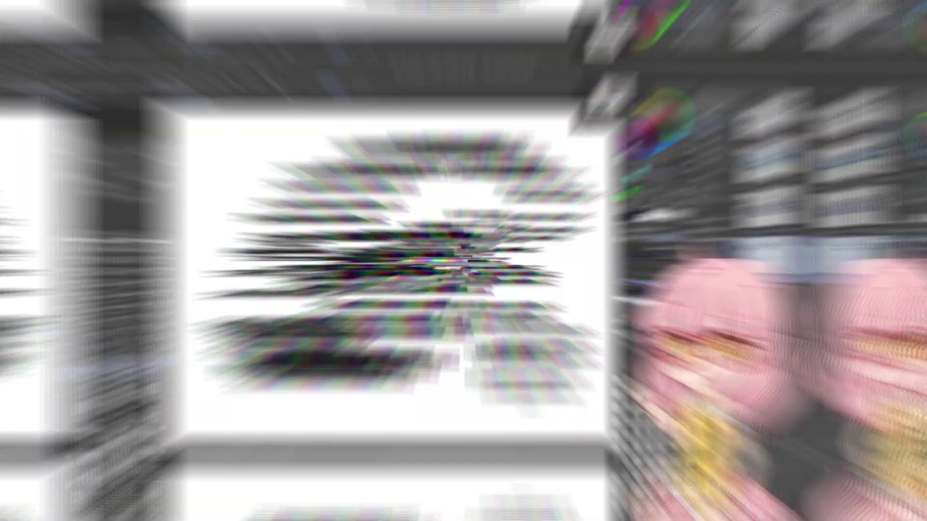